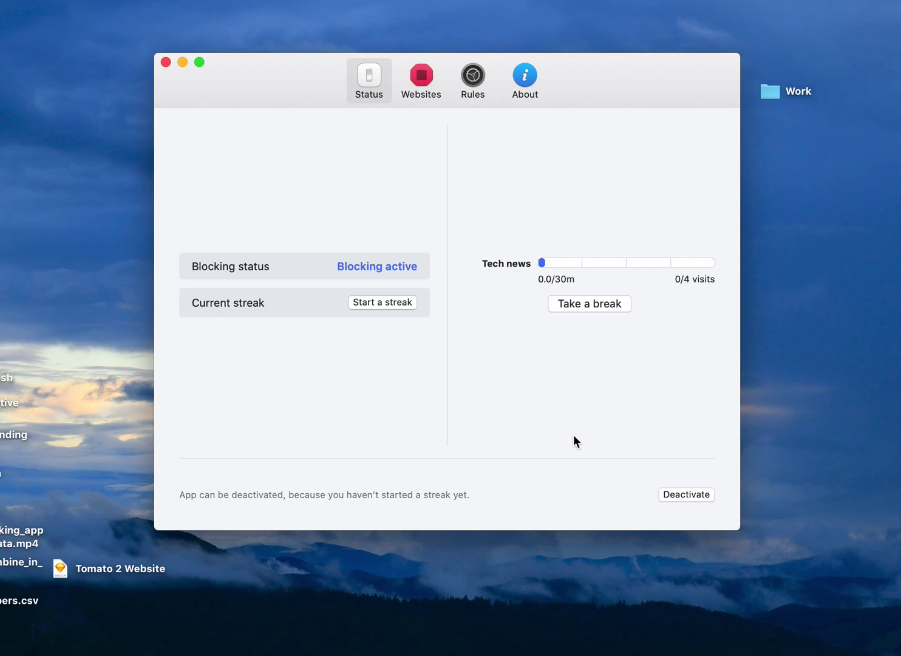
Open the SelfControl app to look at its block timer, and quit it again.
key("super+space")
type("selfcon")
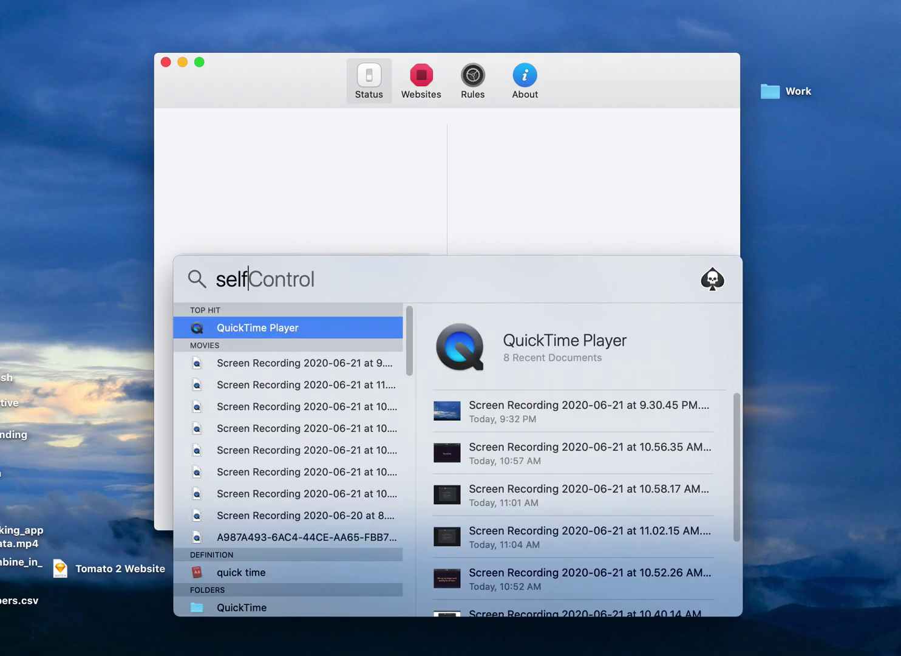
key("Return")
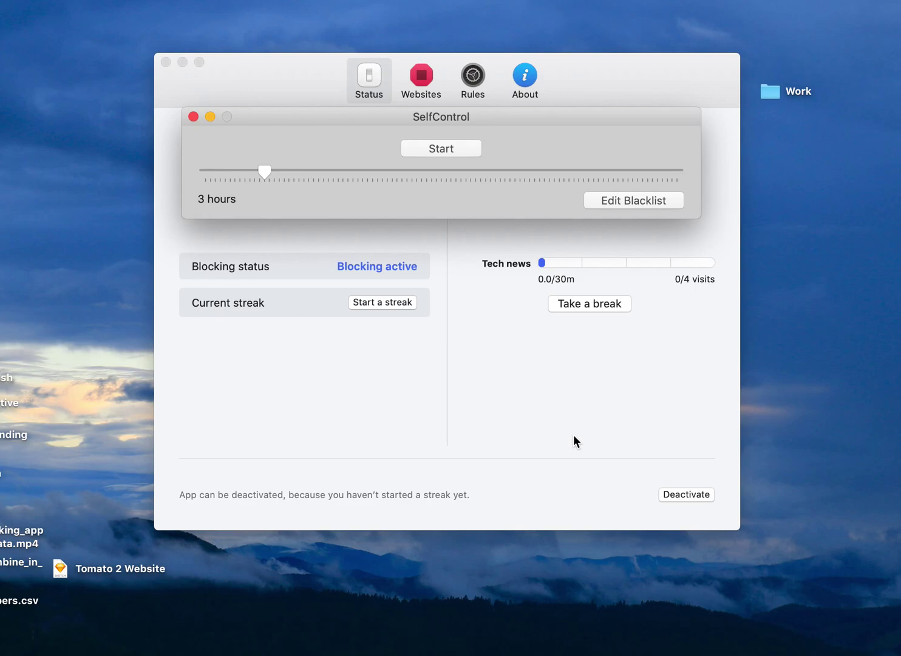
key("super+q")
Review the blocked websites and the Tech news rule in FocusLite, and return to the blocking status.
left_click(425, 77)
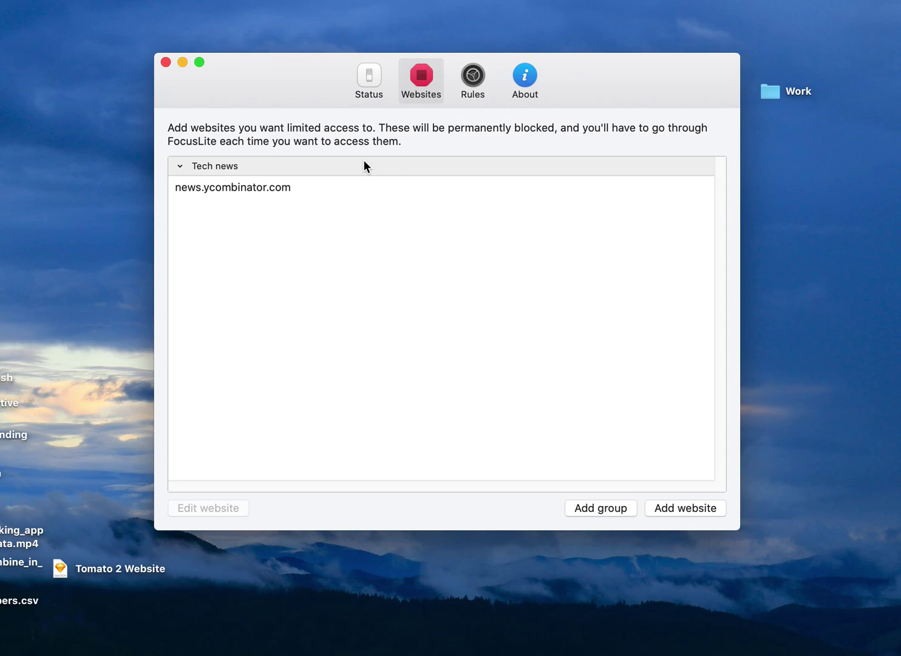
left_click(475, 79)
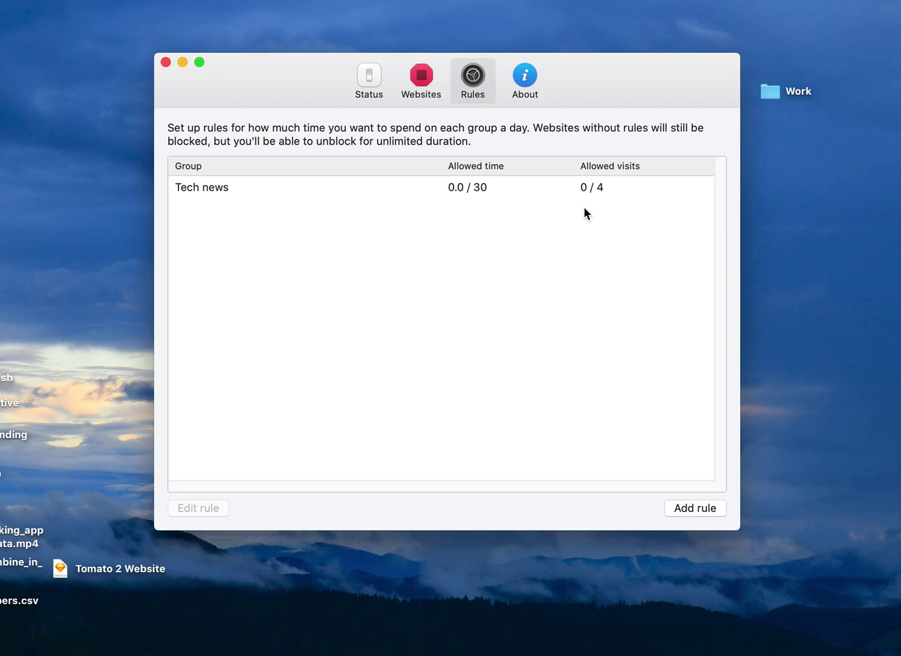
left_click(372, 85)
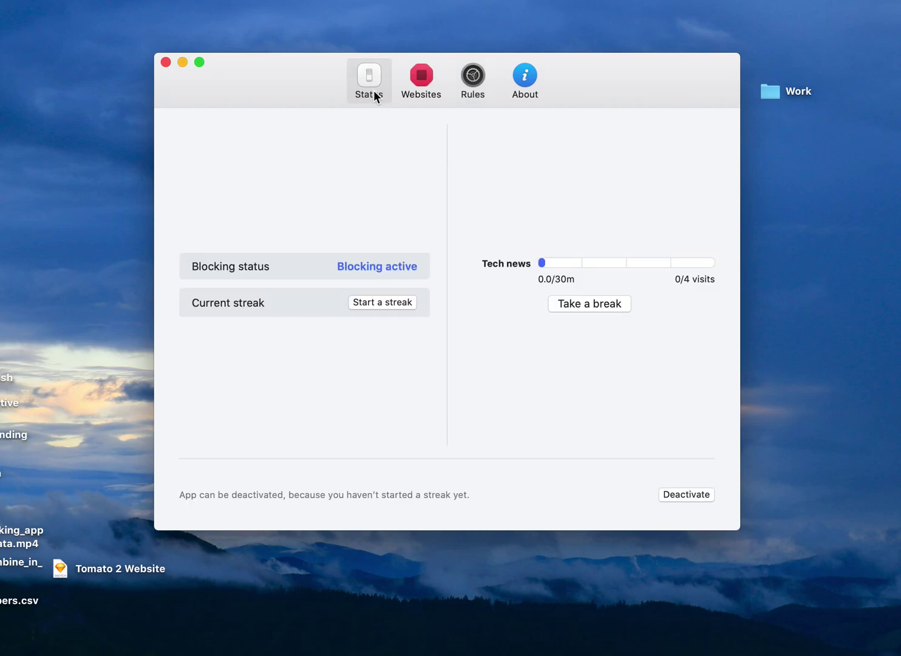
Switch to Chrome, load news.ycombinator.com to test the block, and return to FocusLite.
key("super+Tab")
key("super+l")
type("news")
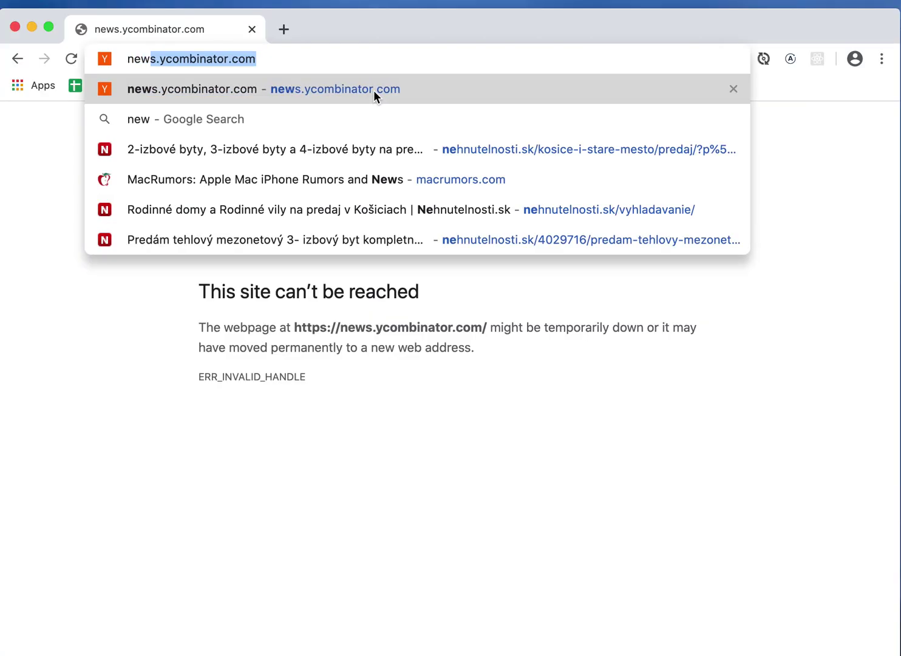
key("Return")
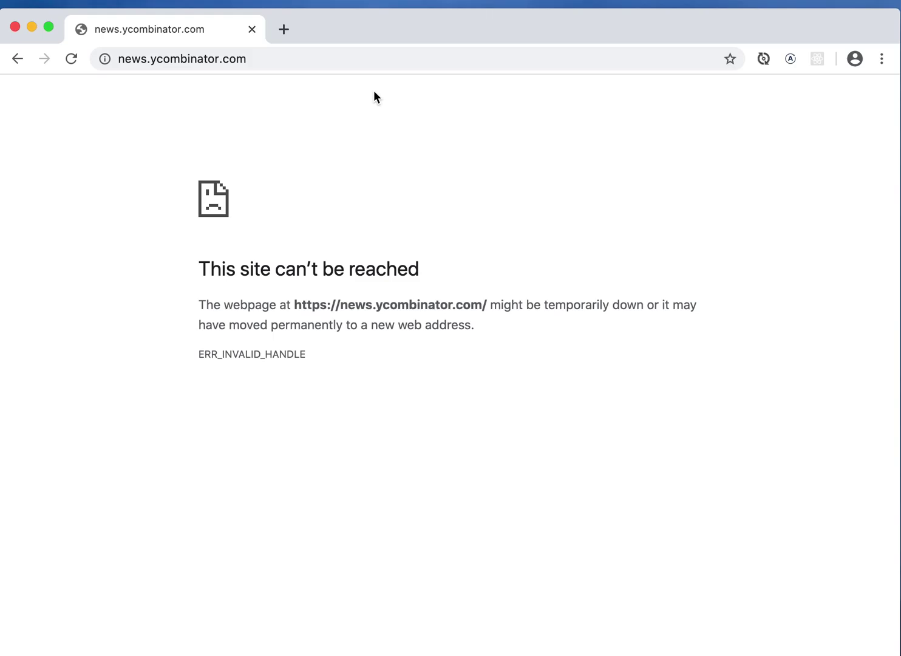
key("super+q")
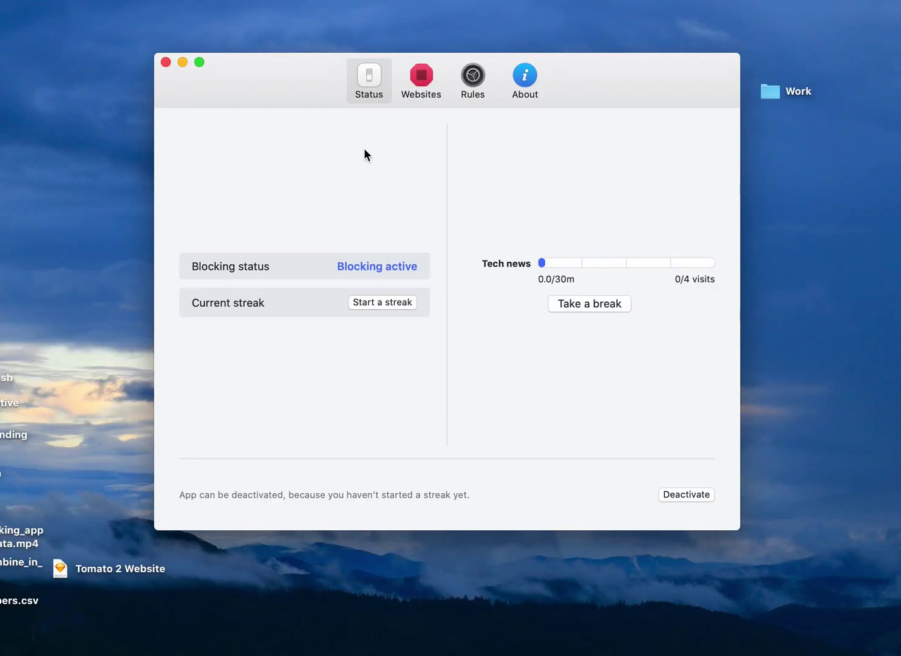
Start a 5-minute break for the Tech news group.
left_click(574, 303)
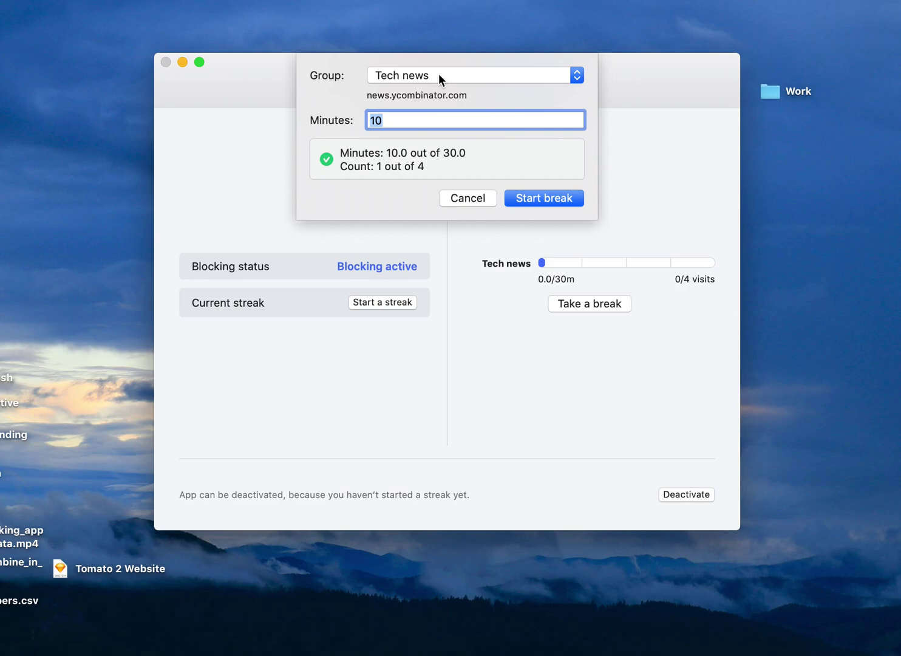
type("5")
key("Return")
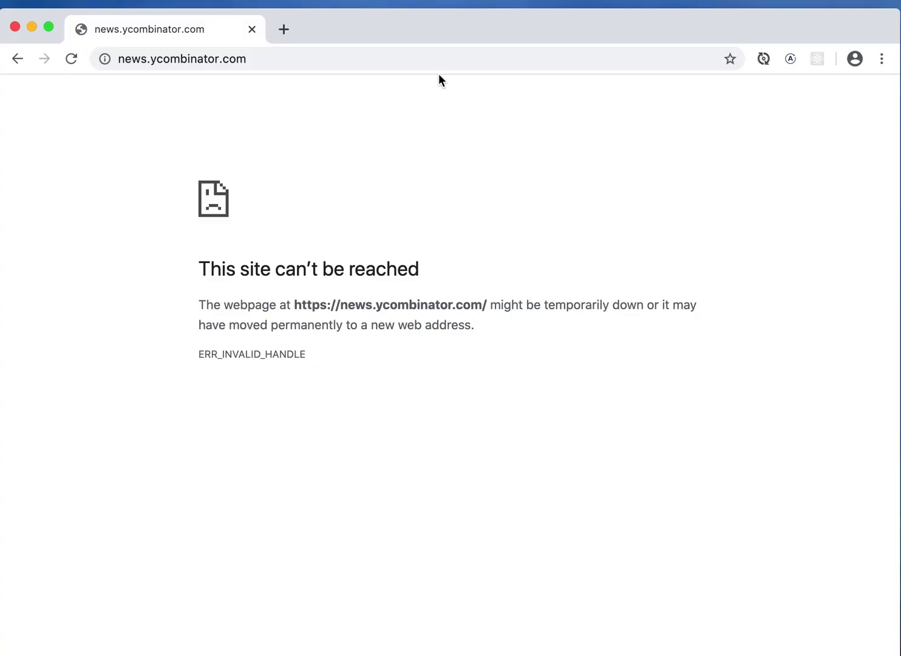
Reload news.ycombinator.com in Chrome and browse the Hacker News front page during the break.
key("super+l")
key("Return")
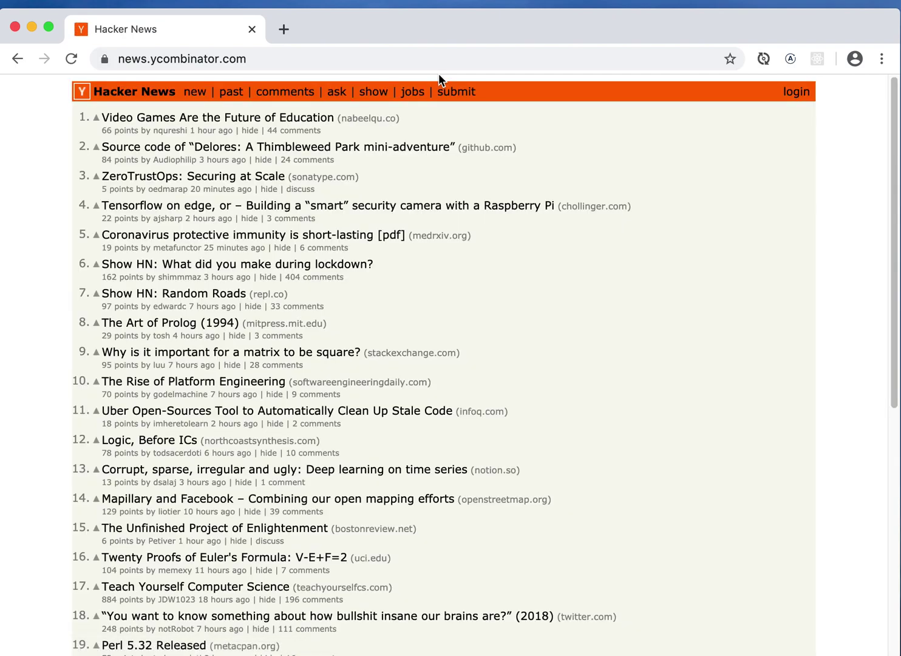
scroll(210, 301, "down", 5)
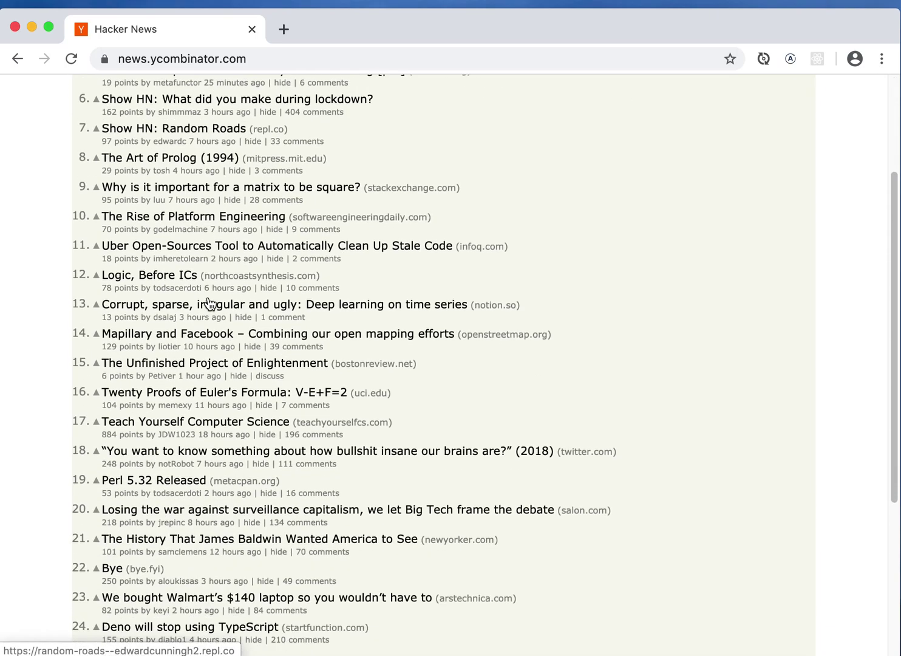
scroll(513, 267, "down", 3)
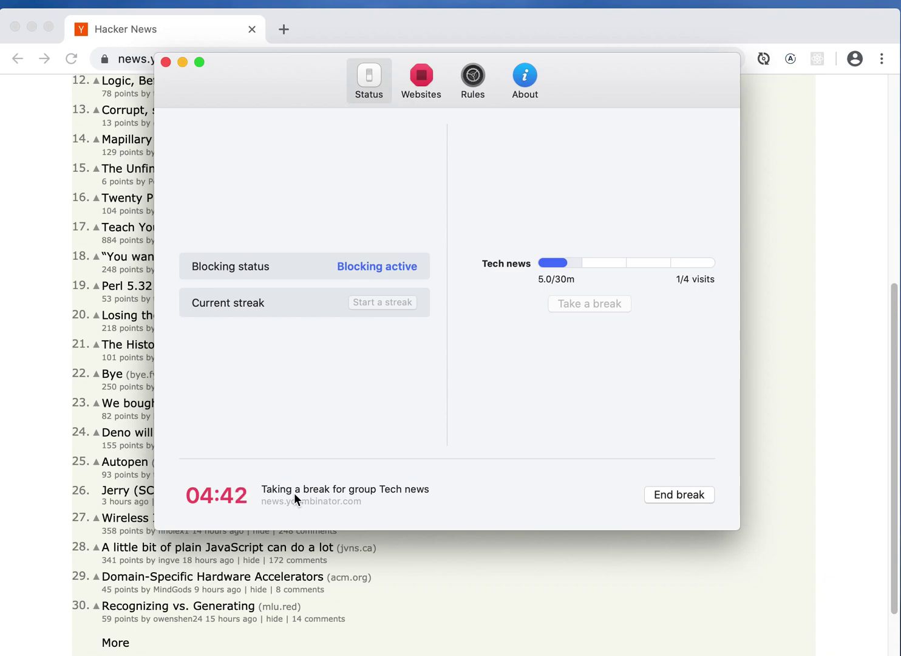
End the Tech news break early in FocusLite and check news.ycombinator.com in Chrome again.
left_click(672, 499)
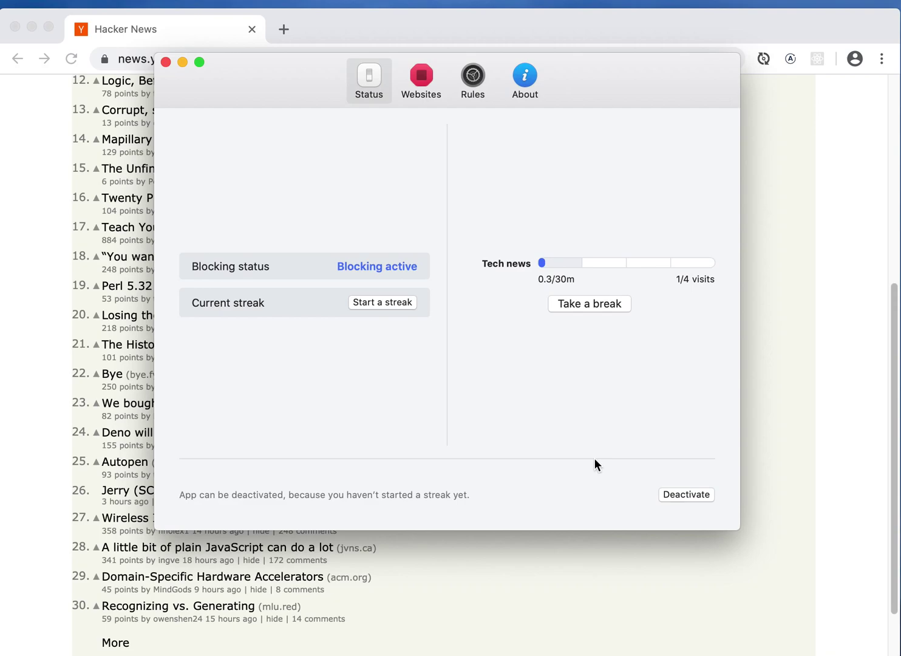
left_click(552, 568)
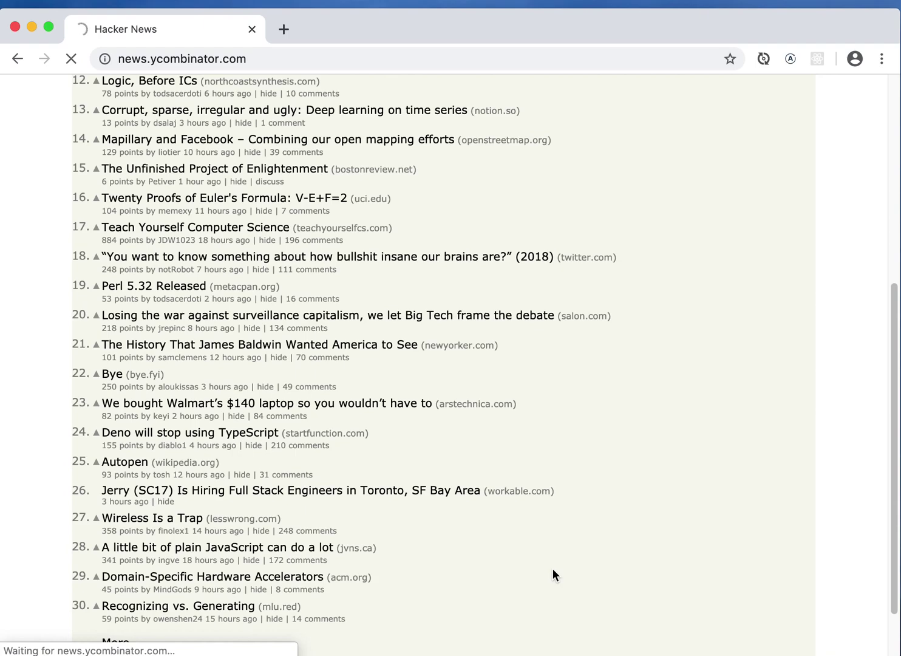
key("super+Tab")
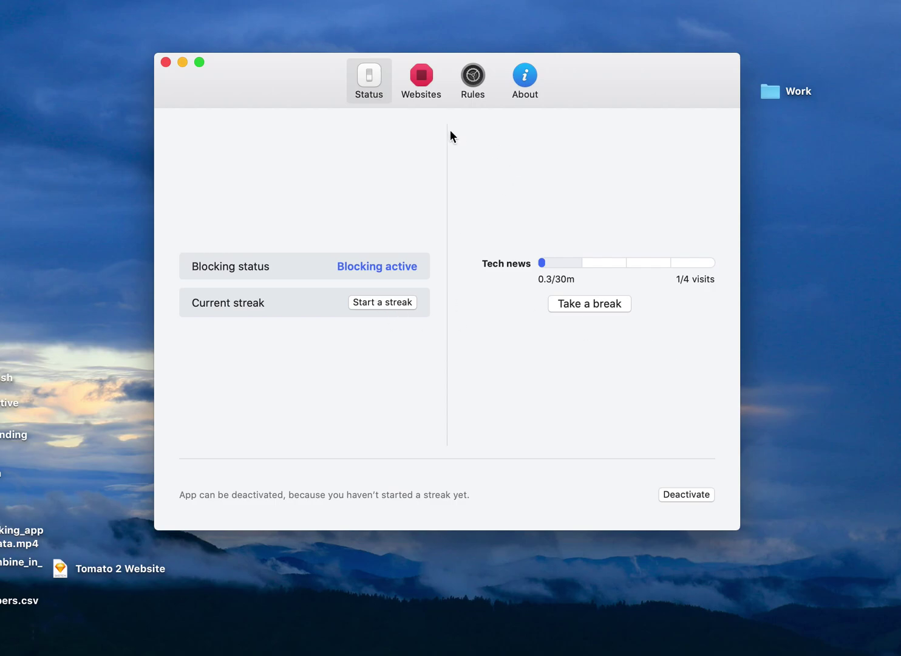
Look through the blocked websites and the rules once more, and go back to the status overview.
left_click(425, 81)
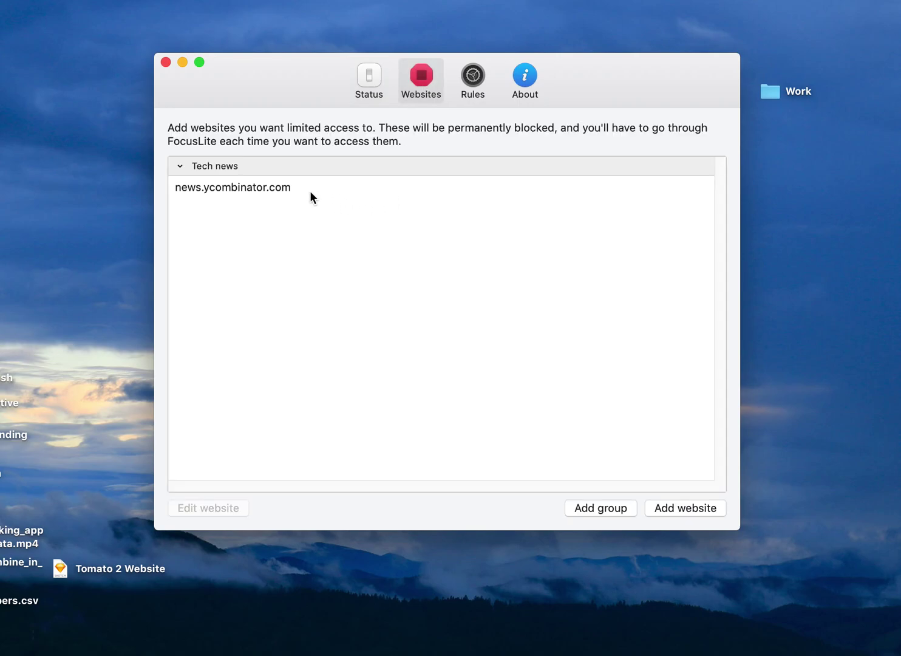
left_click(462, 86)
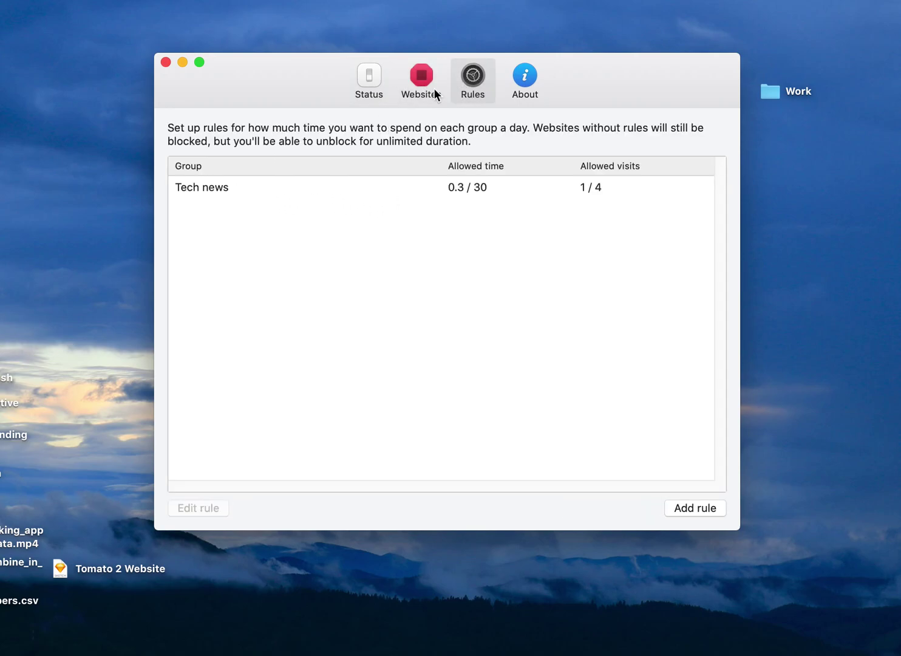
left_click(366, 91)
Begin starting a streak, agree to commit to the rules, and request the purchase of the One streak plan.
left_click(380, 303)
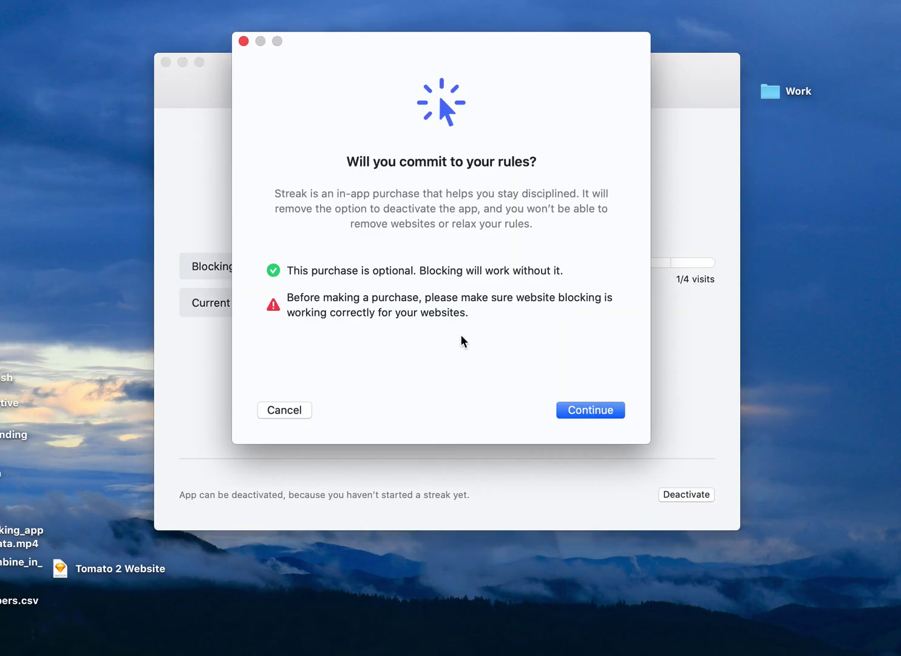
left_click(575, 410)
left_click(576, 410)
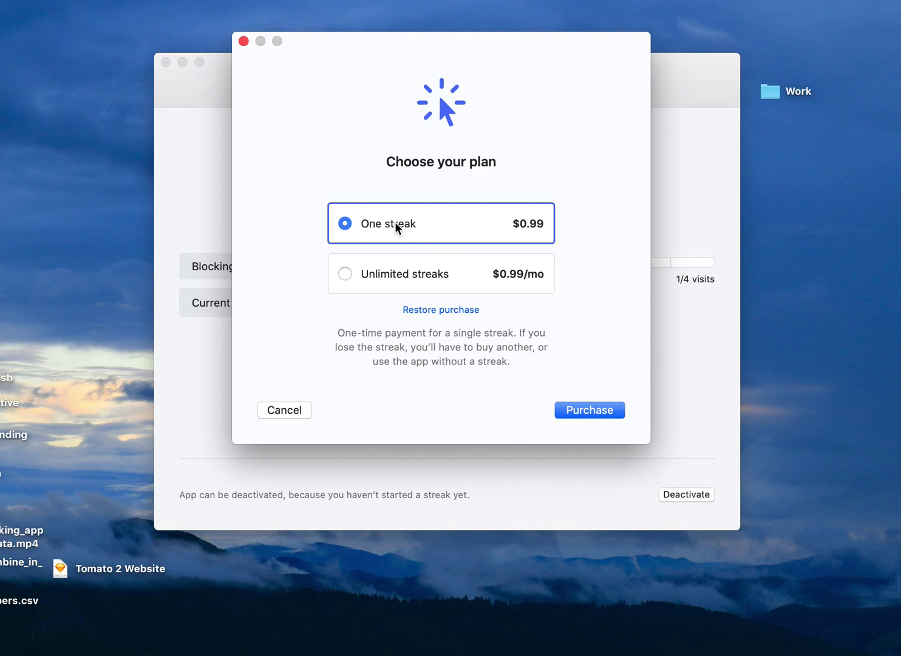
left_click(571, 417)
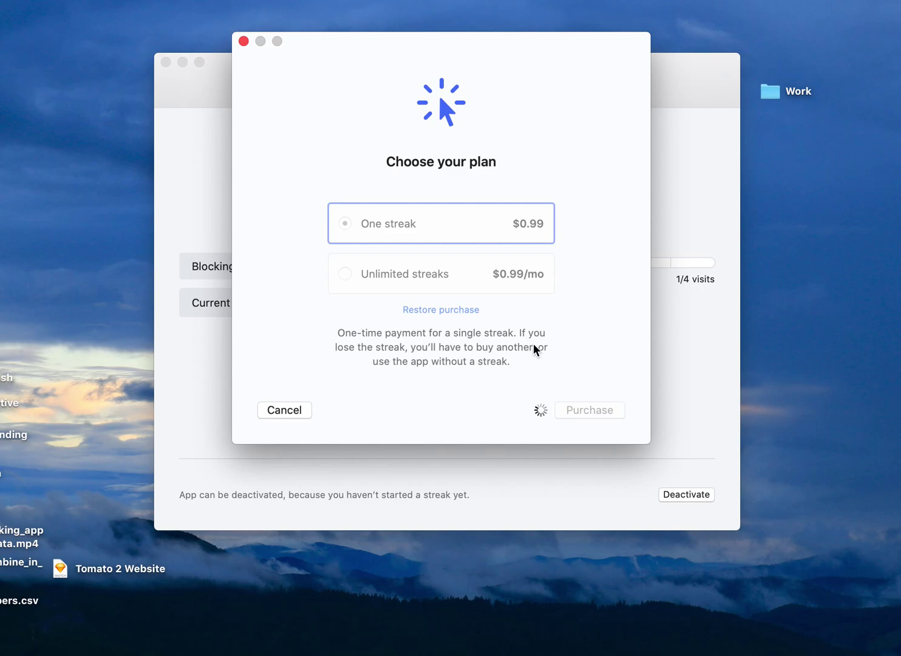
Enter the Apple ID password, buy the single streak, and close the purchase confirmations.
type("•••••••••••")
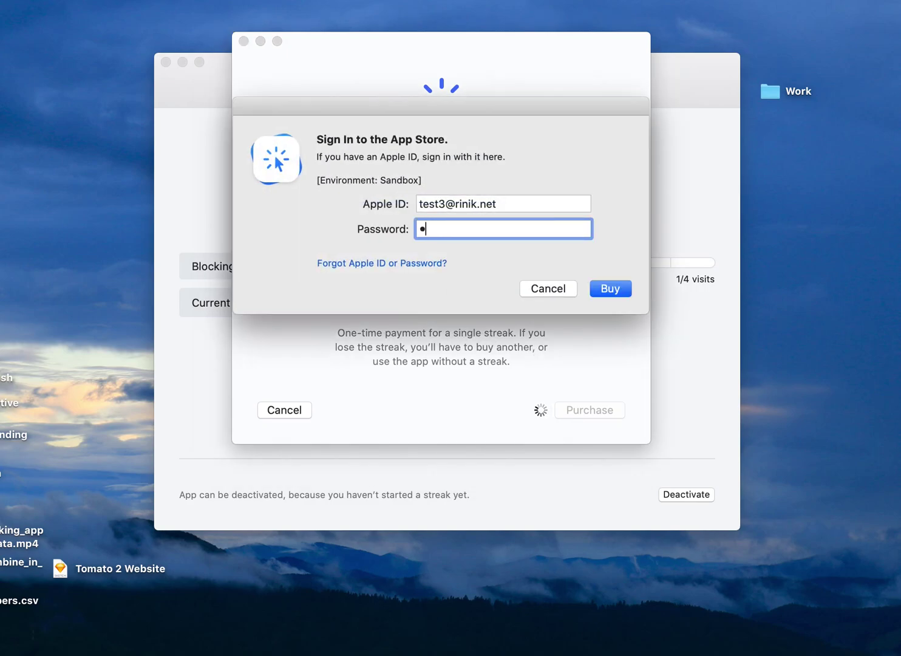
key("Return")
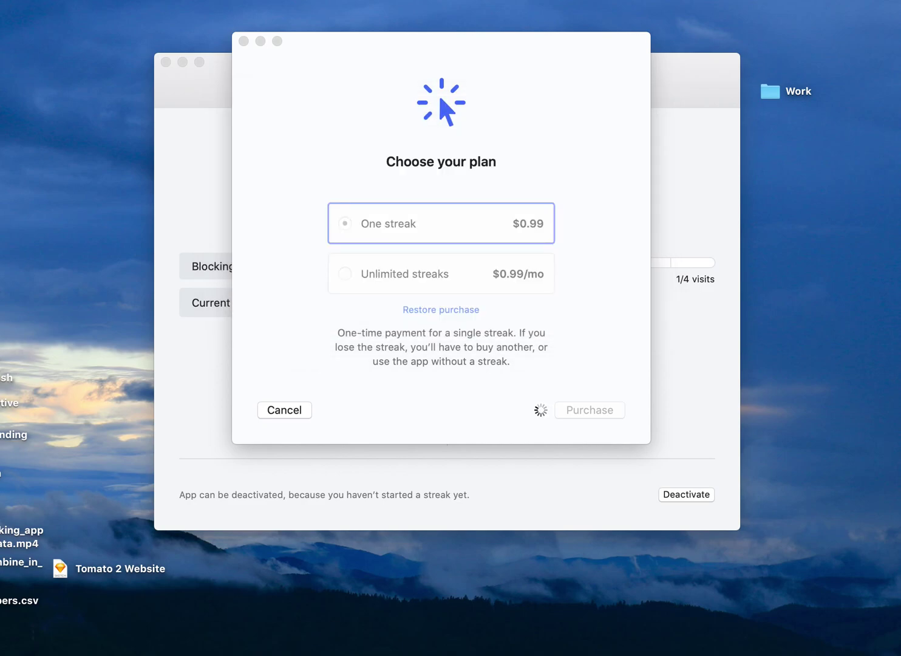
left_click(570, 206)
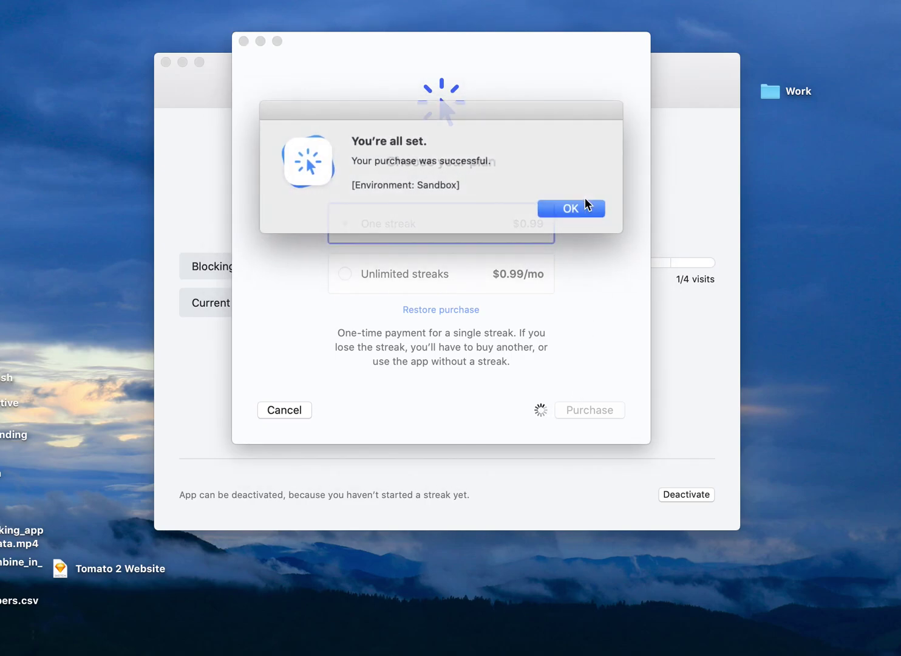
left_click(583, 206)
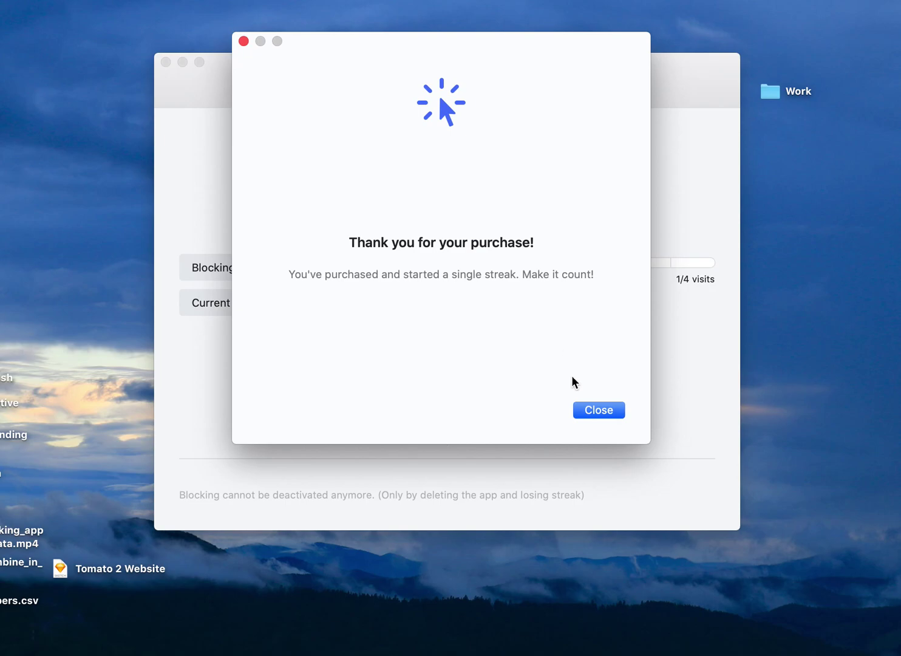
left_click(590, 410)
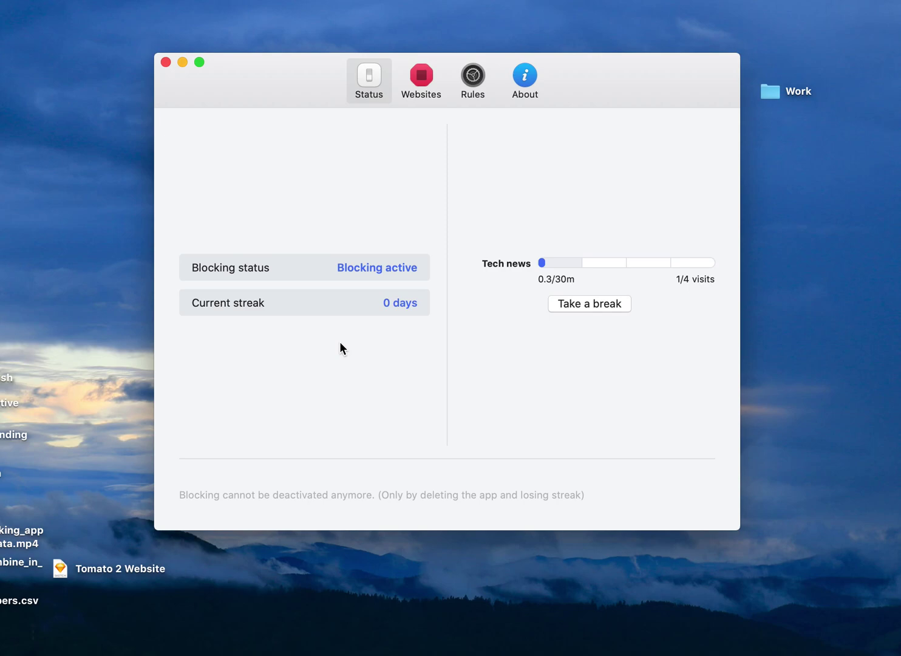
Try to raise the Tech news rule's allowed sessions to 5, and cancel the edit.
left_click(457, 74)
left_click(343, 188)
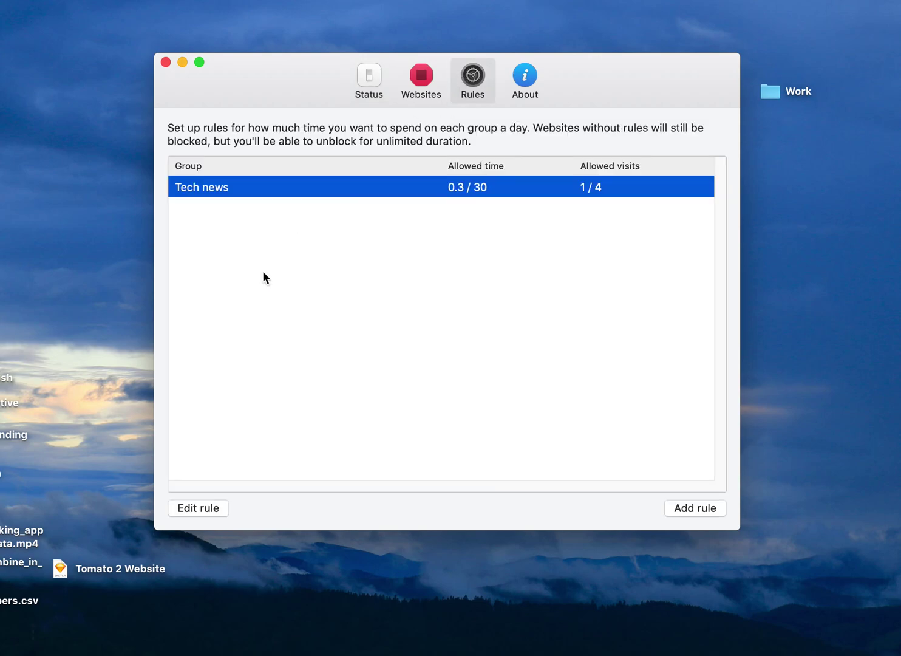
left_click(209, 509)
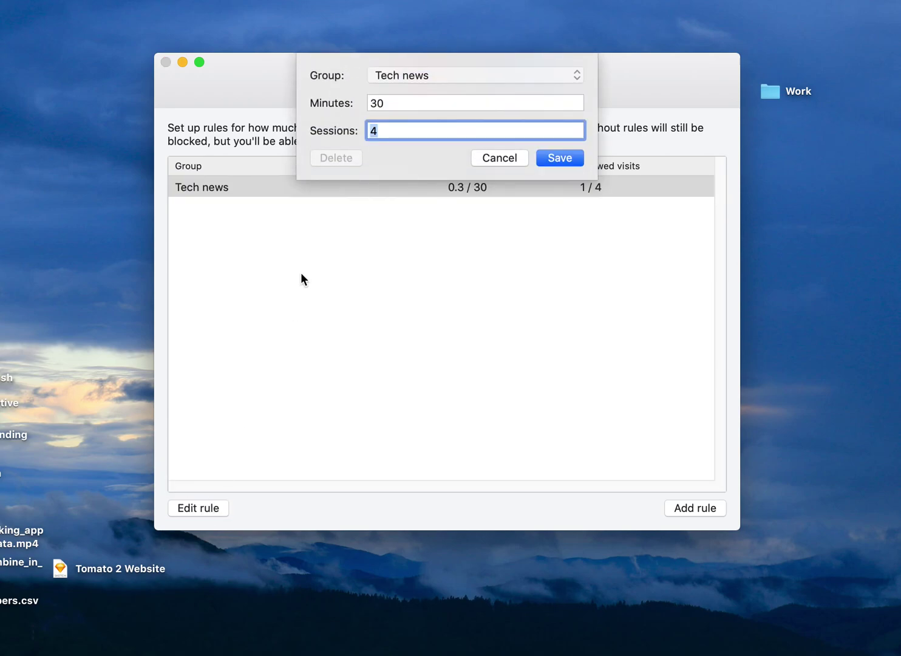
type("3")
key("BackSpace")
type("5")
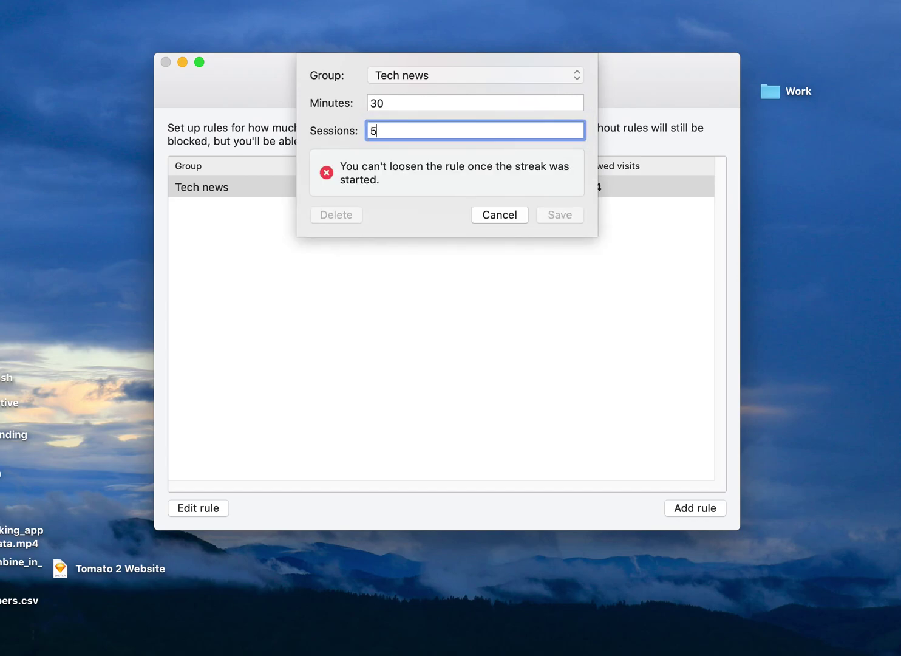
left_click(498, 213)
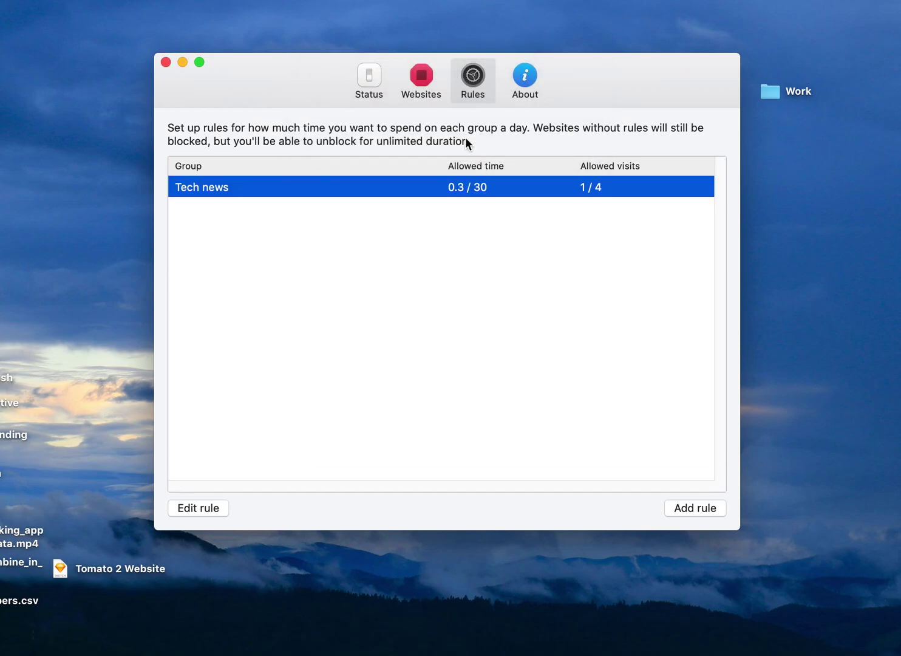
View the blocked websites list and return to the status overview with the current streak.
left_click(369, 76)
left_click(425, 79)
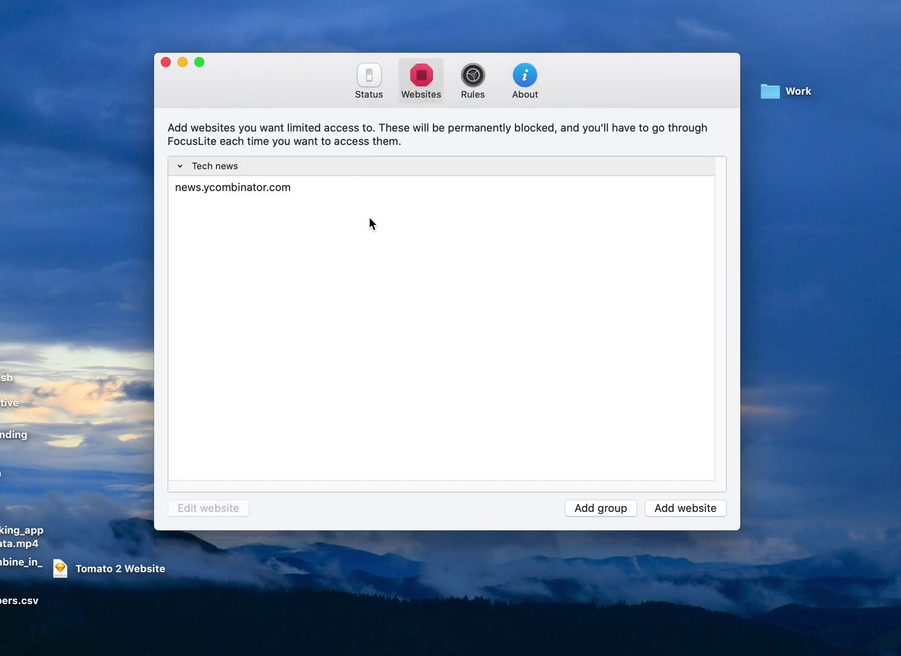
left_click(373, 85)
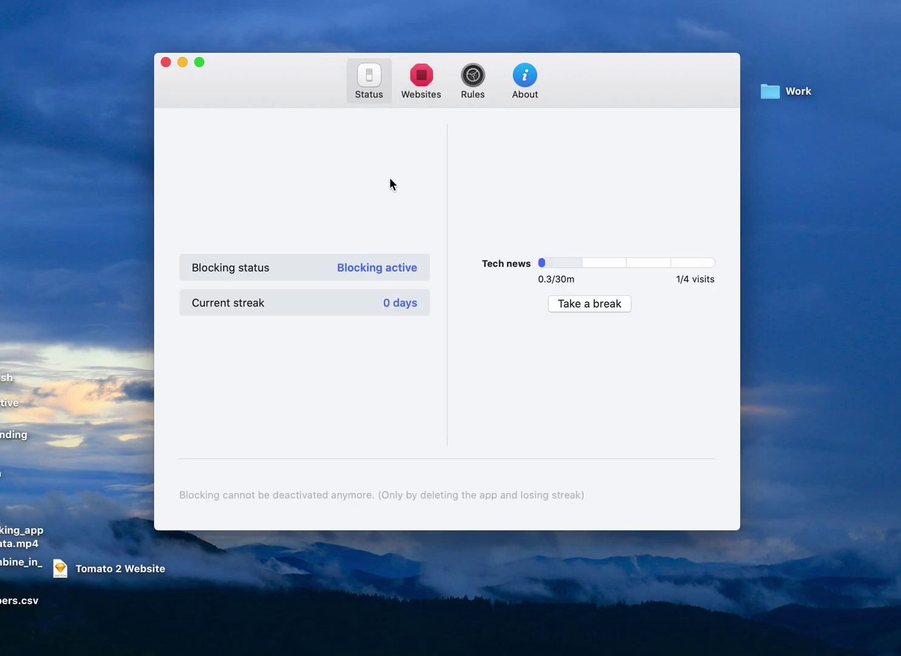